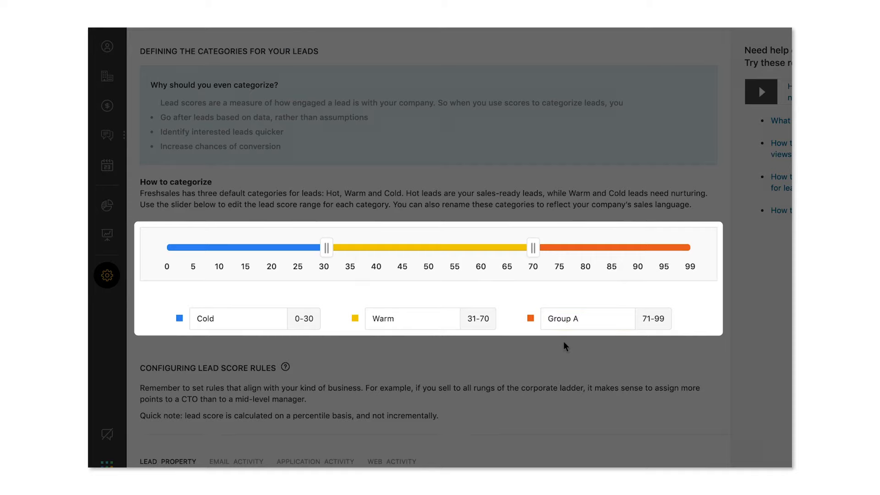
- Set the upper score limit of the Warm category to 85 on the lead score range slider
drag(533, 247, 611, 252)
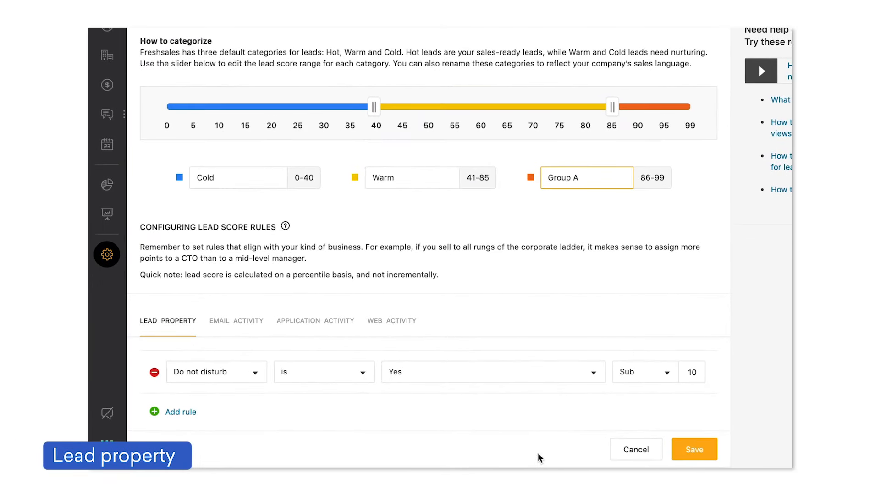
- Change the existing lead property rule so that Source is Web Form adds 10 points
click(216, 372)
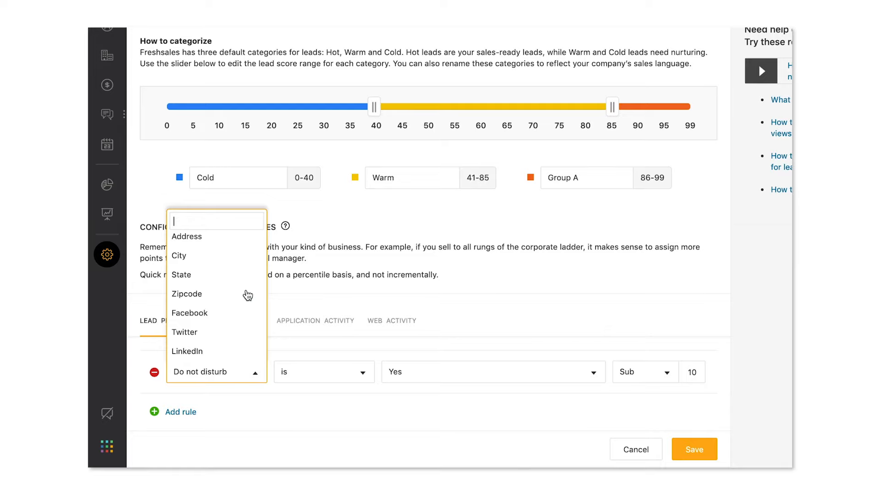
text(sou)
key(Return)
click(345, 373)
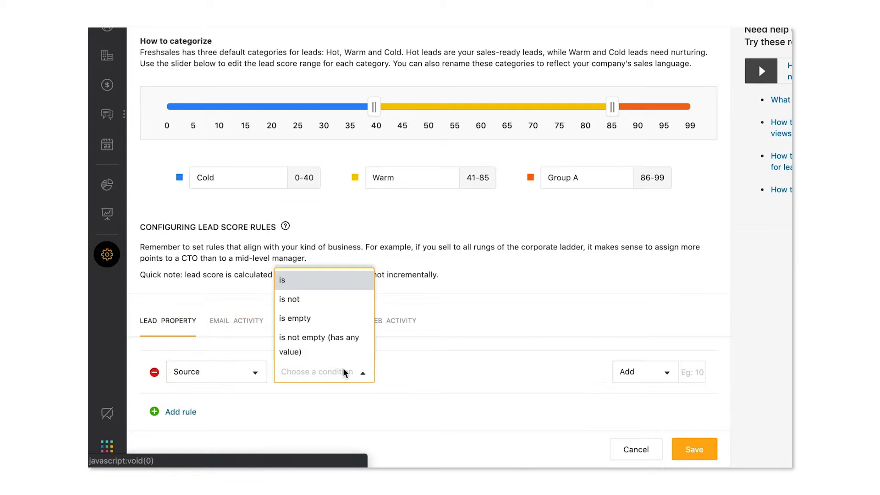
click(330, 278)
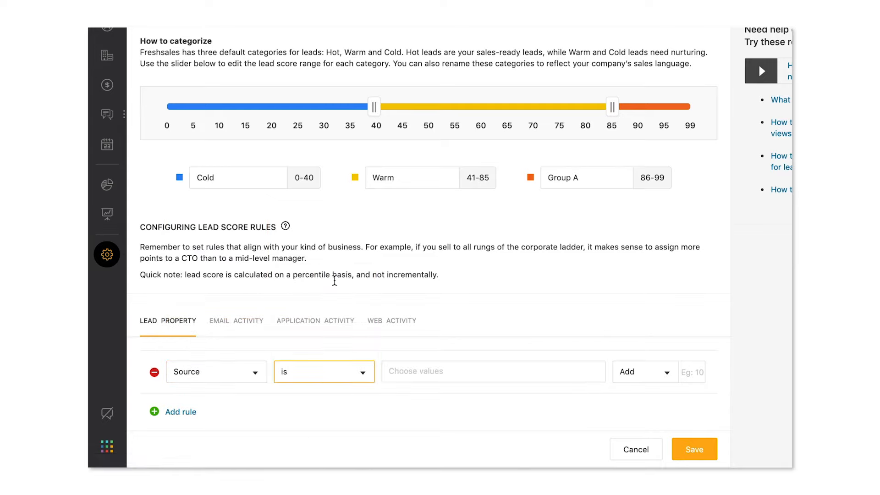
click(418, 368)
click(424, 339)
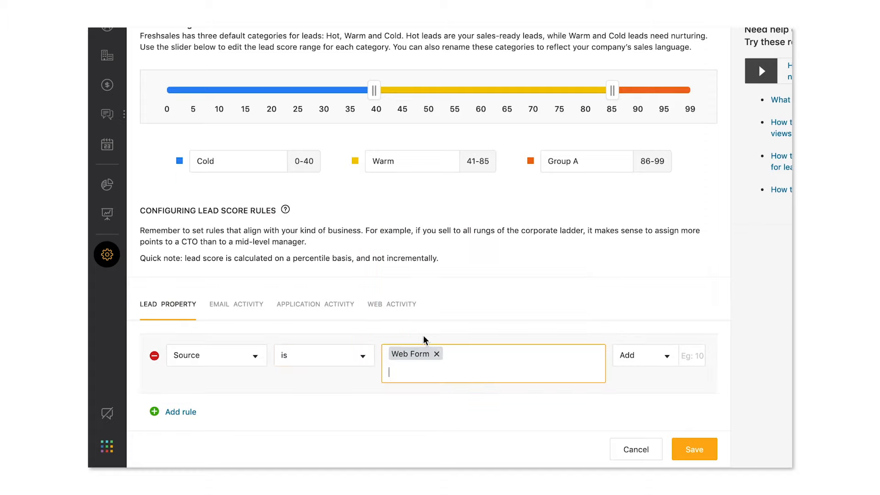
click(690, 356)
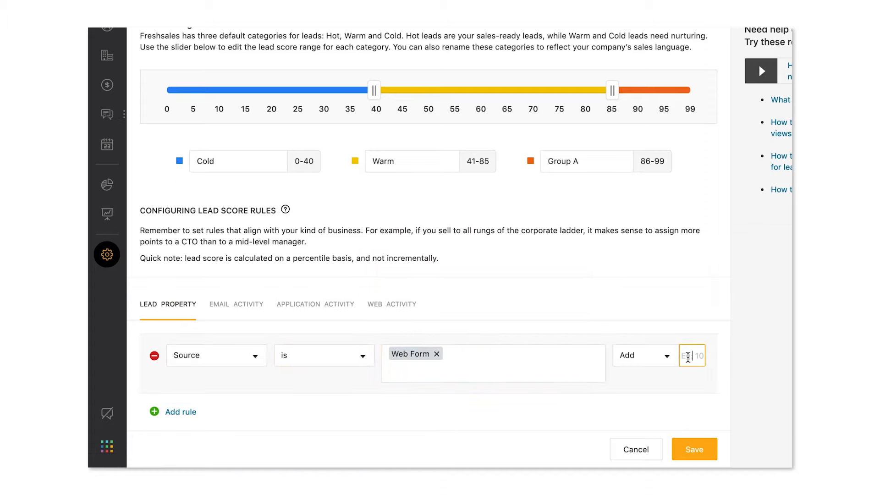
text(10)
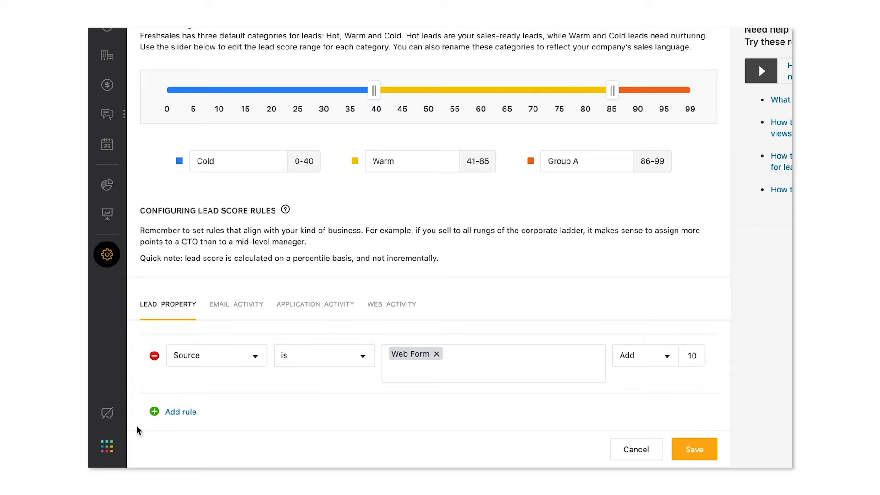
- Add a second lead property rule that subtracts 20 points when Do not disturb is Yes
click(172, 416)
click(198, 381)
text(do)
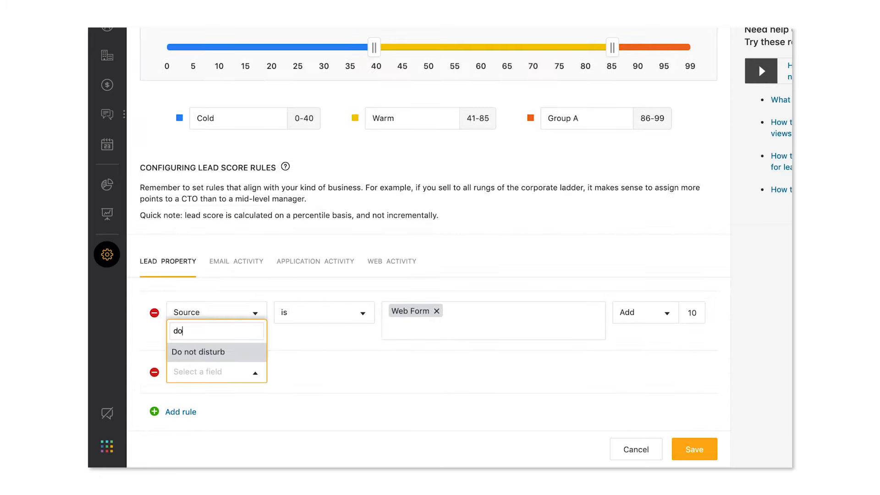
key(Return)
click(306, 377)
click(307, 392)
click(410, 381)
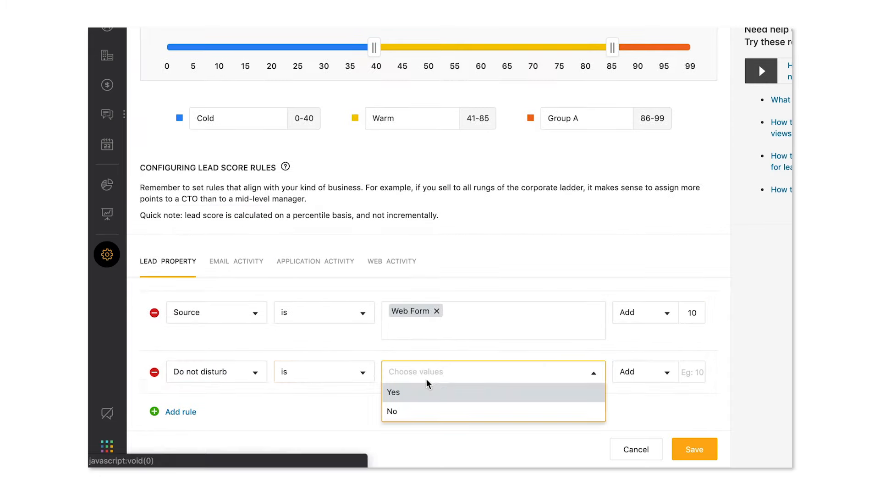
click(426, 392)
click(645, 369)
click(645, 408)
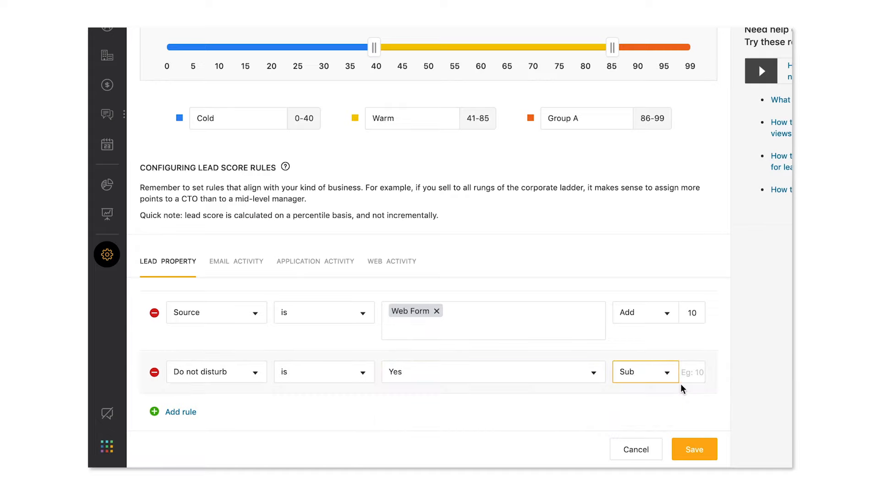
click(687, 372)
text(20)
click(726, 382)
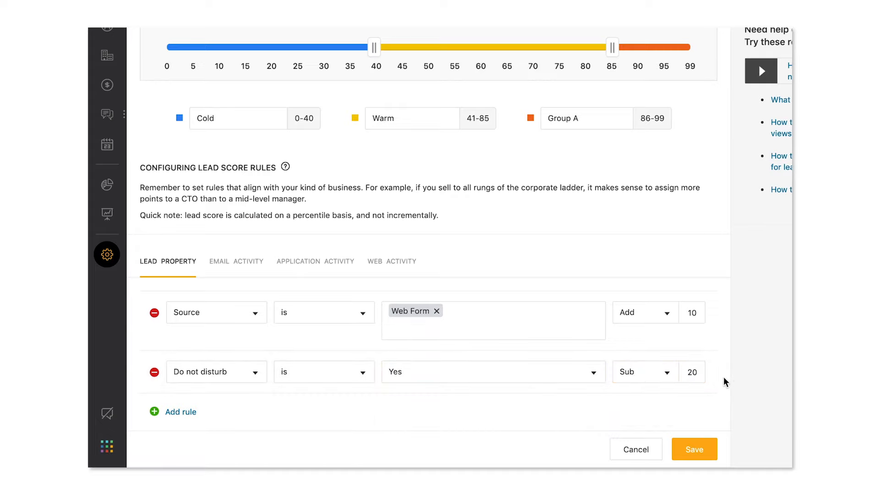
click(182, 409)
click(154, 400)
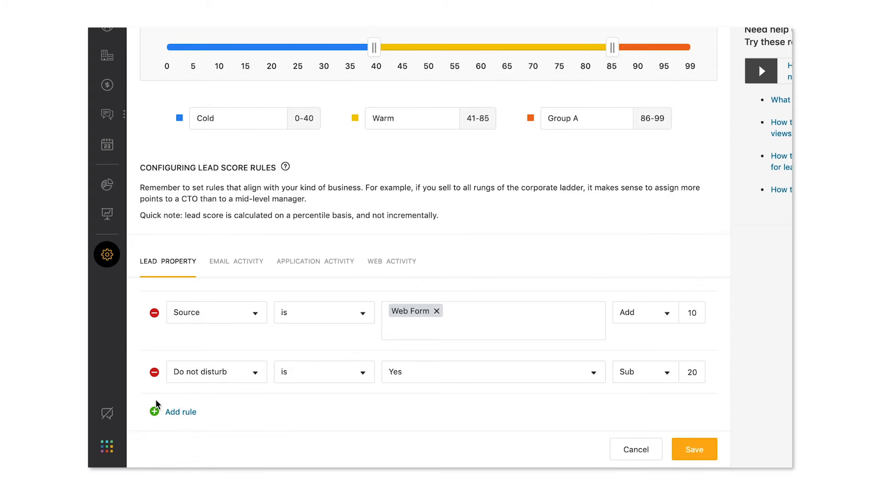
- Set the Opened rule for email activity to "Welcome to Acme Inc.", last 30 days, adding 10 points
click(248, 261)
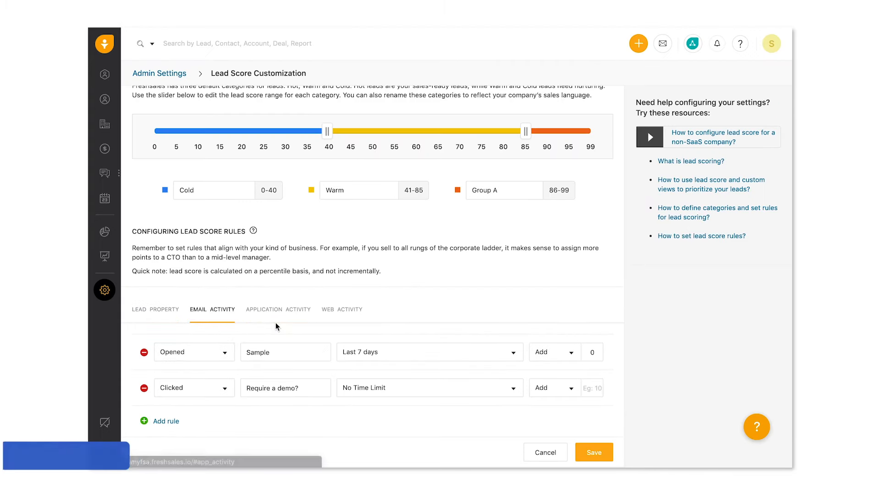
double_click(280, 344)
text(Welcome to Acme Inc.)
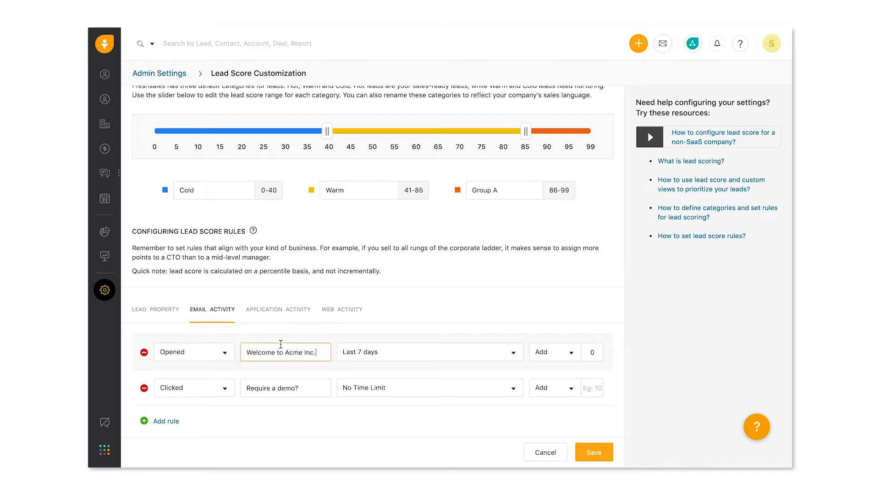
click(365, 351)
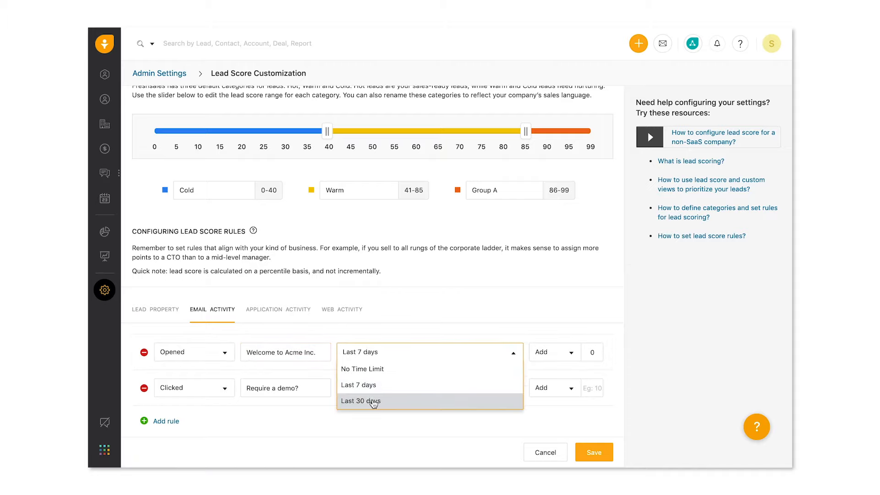
click(373, 401)
click(590, 355)
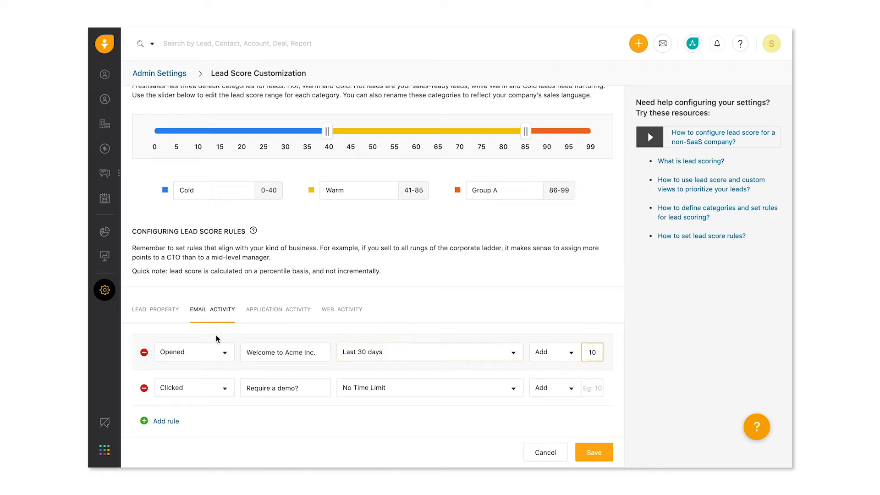
click(204, 359)
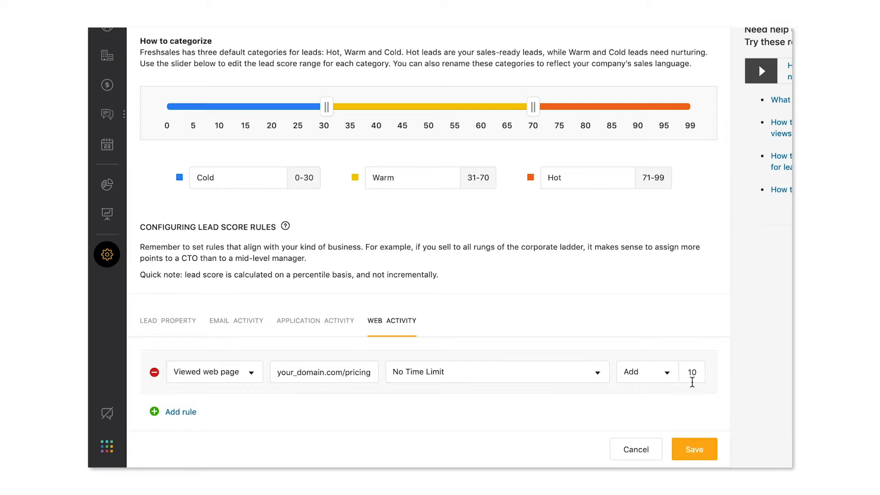
- Open the points value of the viewed web page rule for your_domain.com/pricing for editing
double_click(692, 380)
click(719, 380)
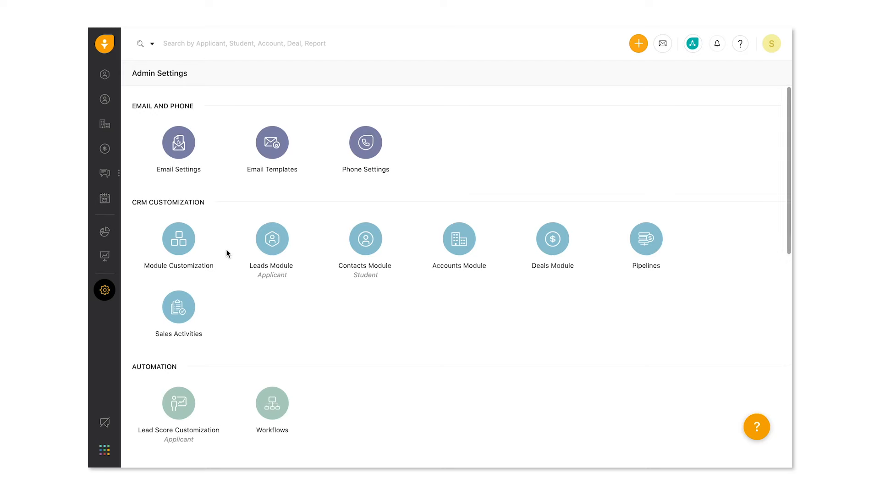
- Open CRM Settings from the general settings section of the Admin Settings
scroll(227, 253, down, 10)
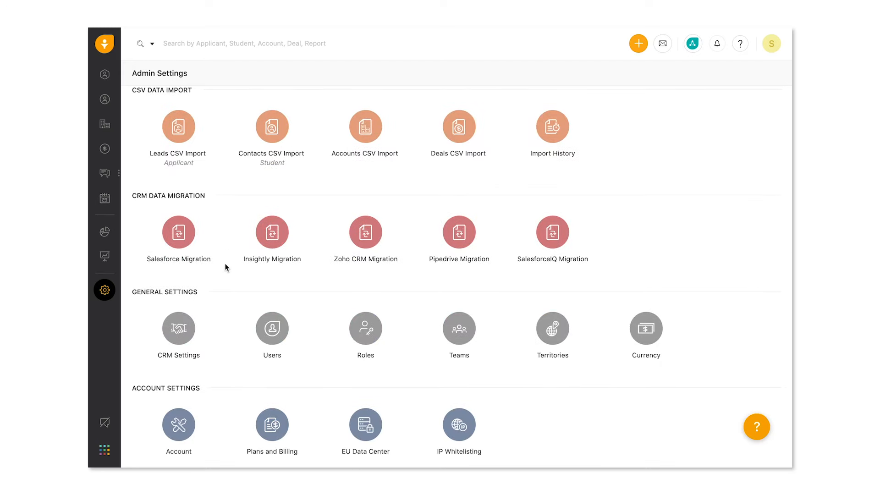
click(187, 343)
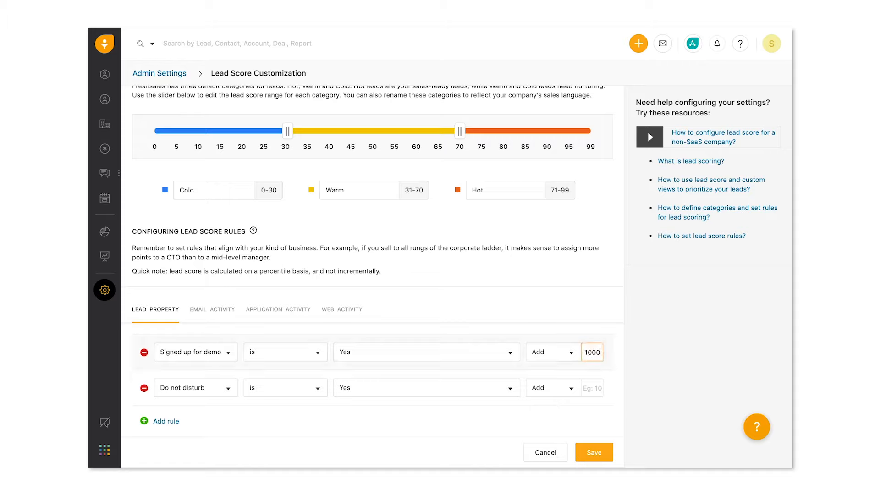
- Set the Do not disturb rule to subtract 500 points
click(592, 389)
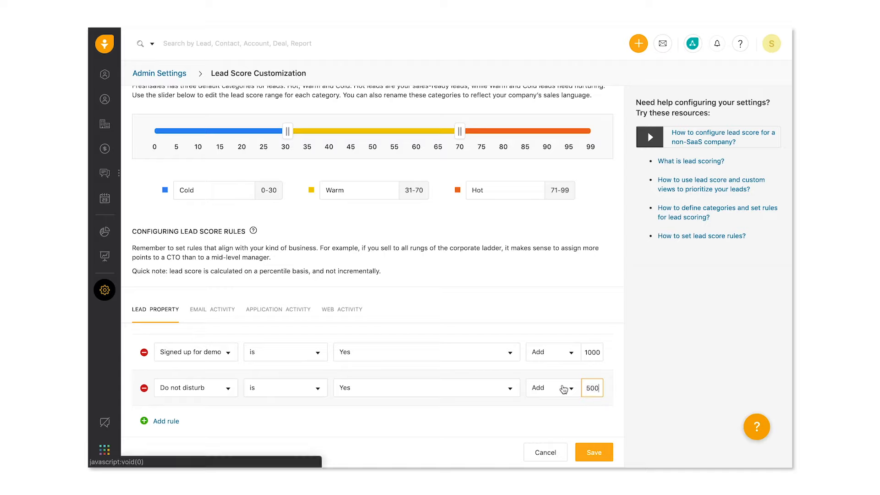
click(561, 388)
click(563, 418)
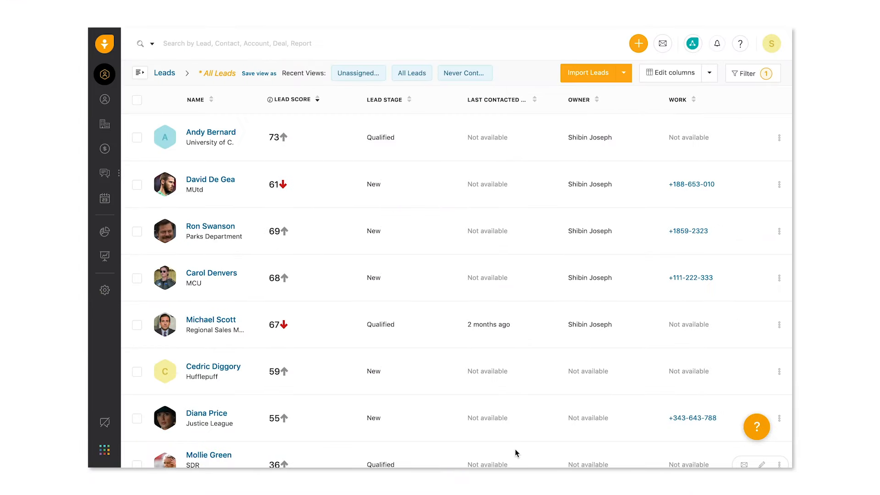
- Open the record of the lead from MUtd and view the top scoring factors behind its lead score
click(222, 183)
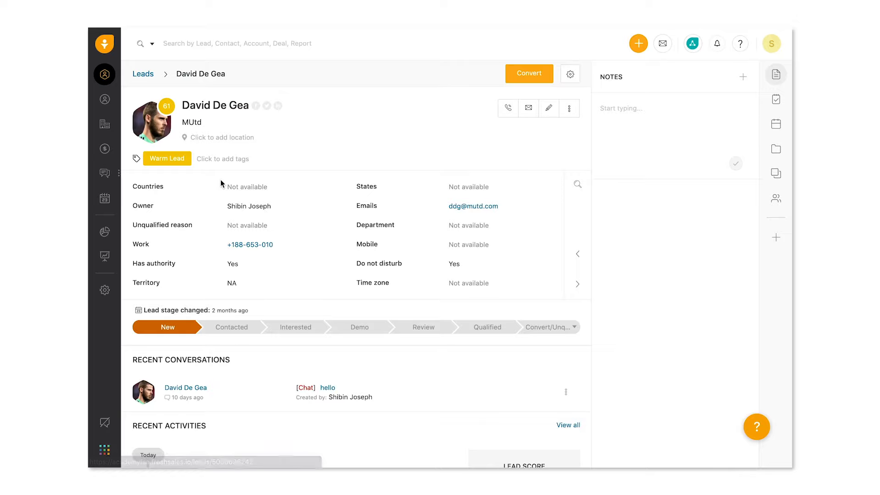
click(167, 110)
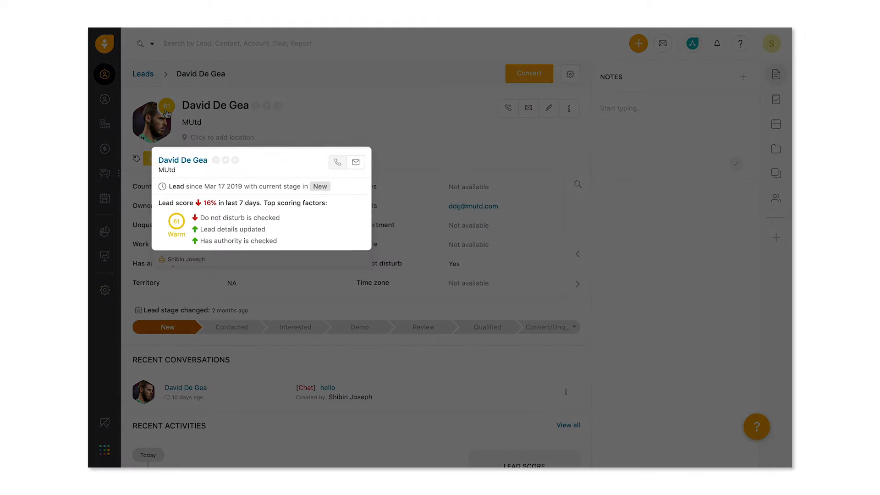